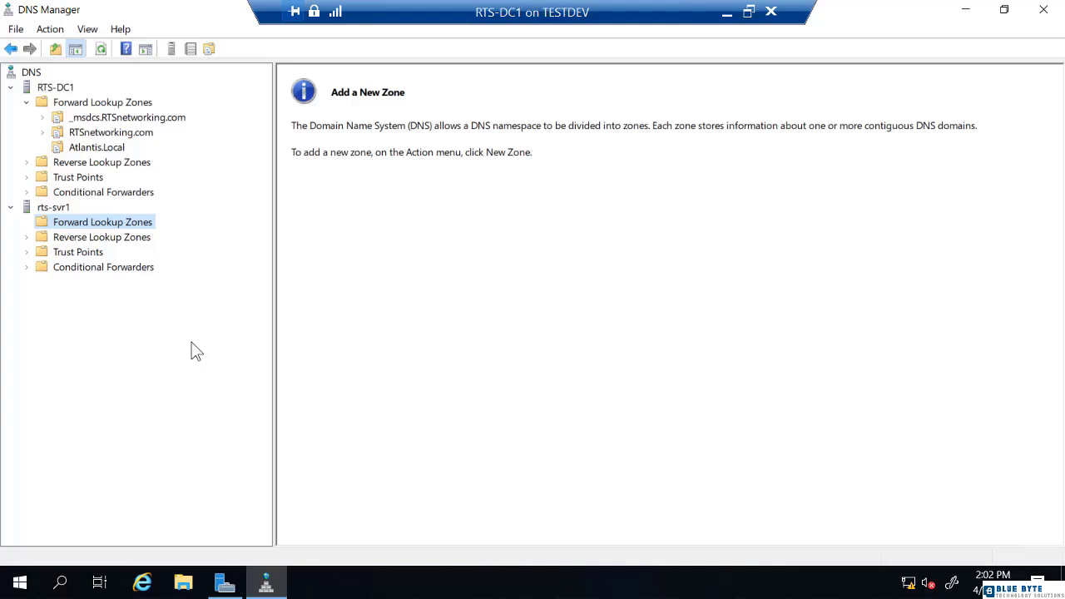
Step: Begin a new Active Directory-integrated primary forward lookup zone on RTS-DC1, replicated to all DNS servers on domain controllers in this domain
{"action": "right_click", "coordinate": [110, 103]}
{"action": "left_click", "coordinate": [128, 116]}
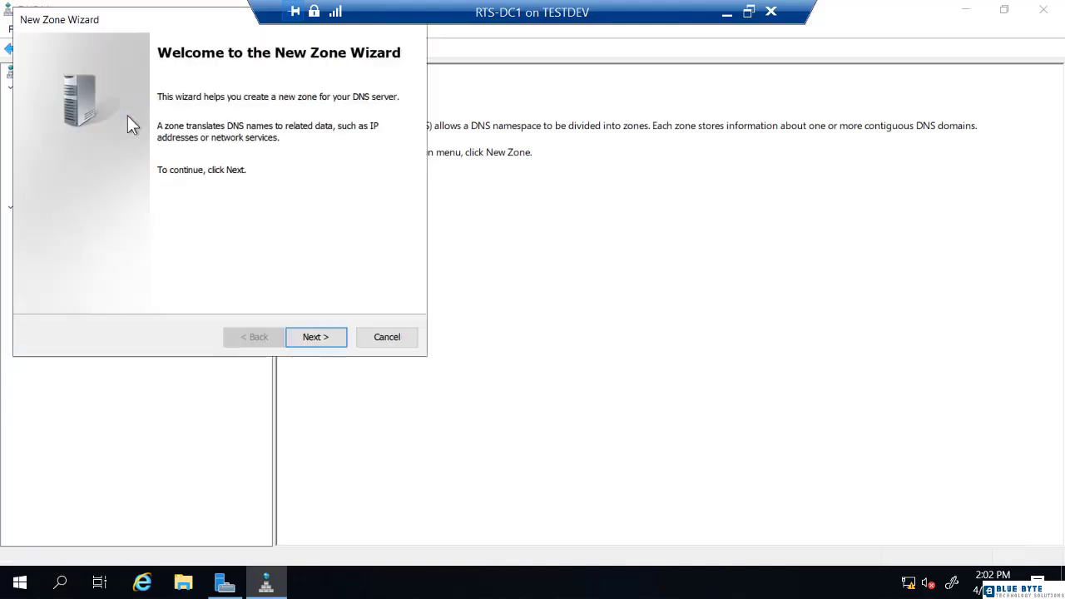
{"action": "left_click", "coordinate": [311, 337]}
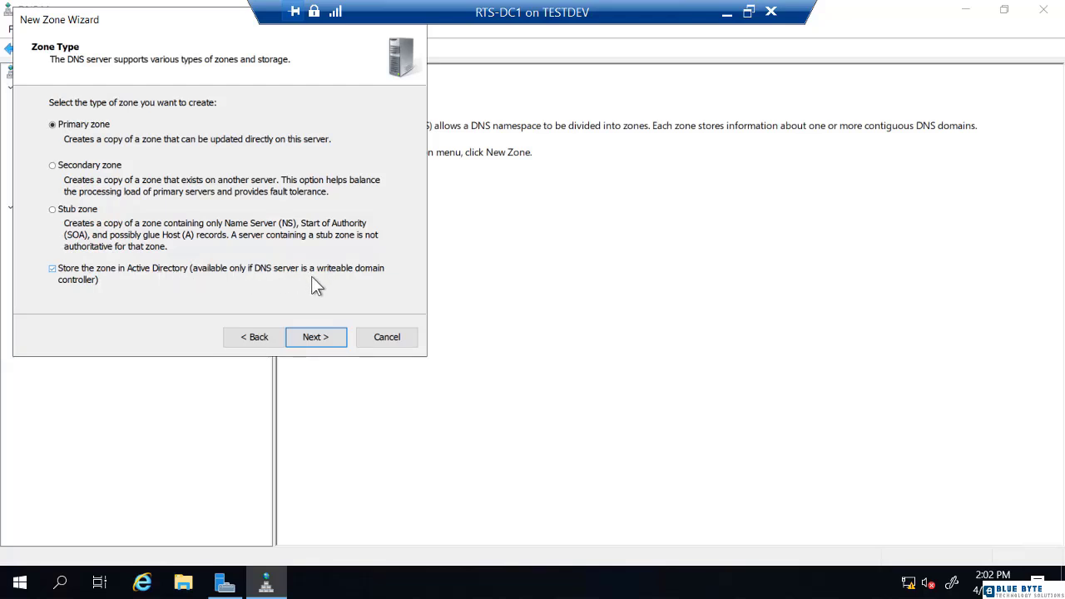
{"action": "left_click", "coordinate": [317, 336]}
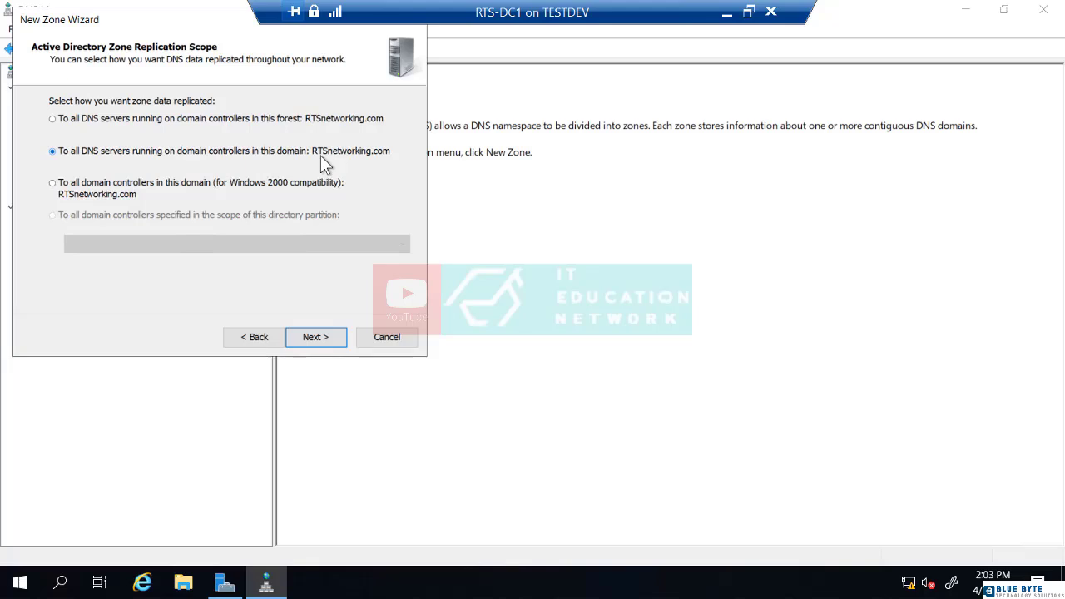
{"action": "left_click", "coordinate": [319, 338]}
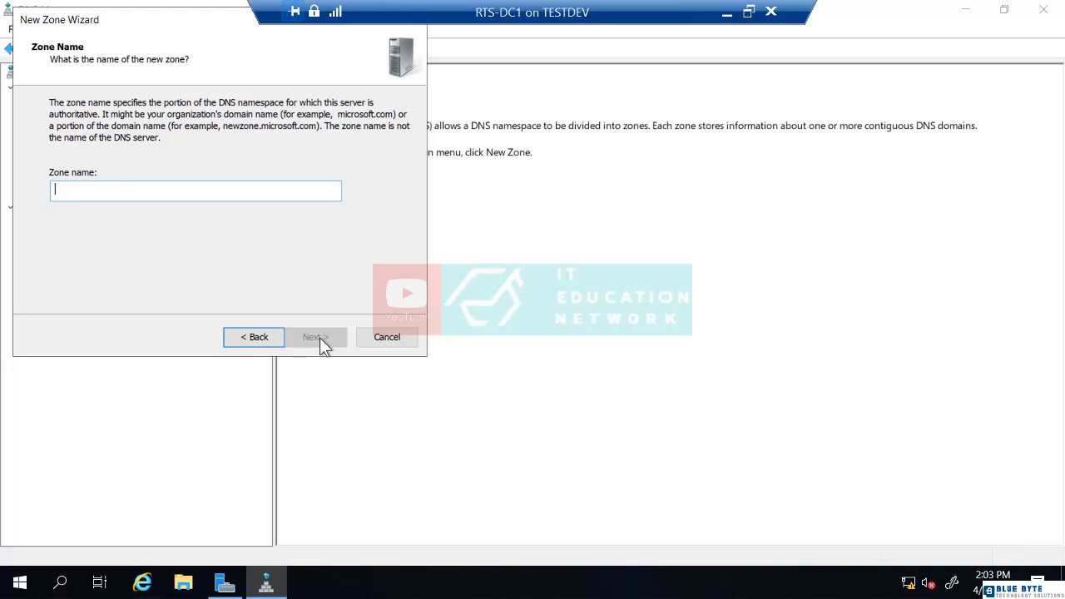
Step: Name the new zone AMF.Net, allow only secure dynamic updates, and finish creating it
{"action": "type", "text": "AMF."}
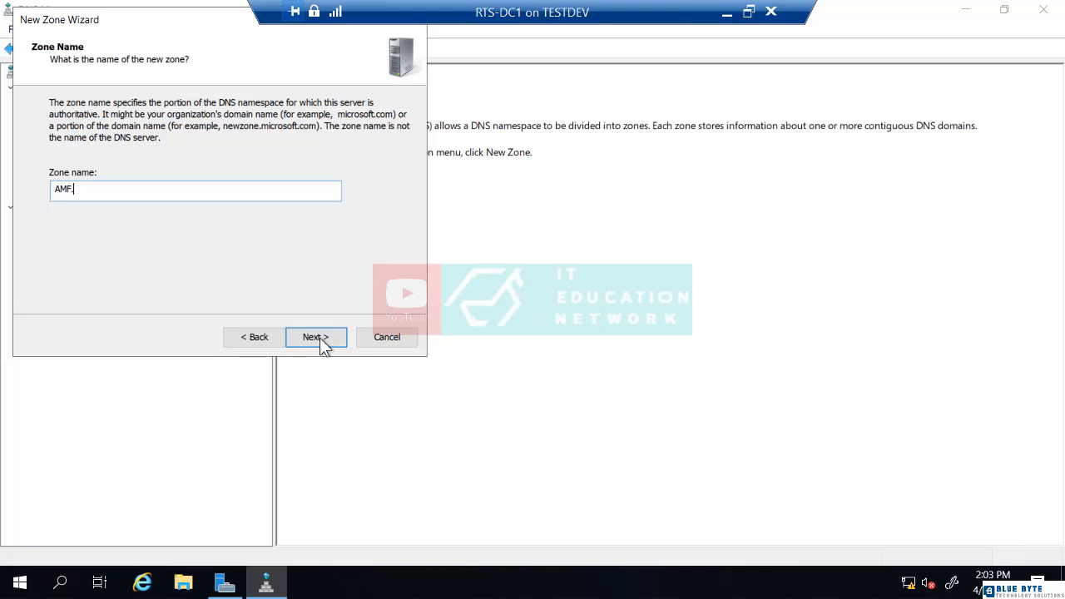
{"action": "type", "text": "Net"}
{"action": "left_click", "coordinate": [324, 338]}
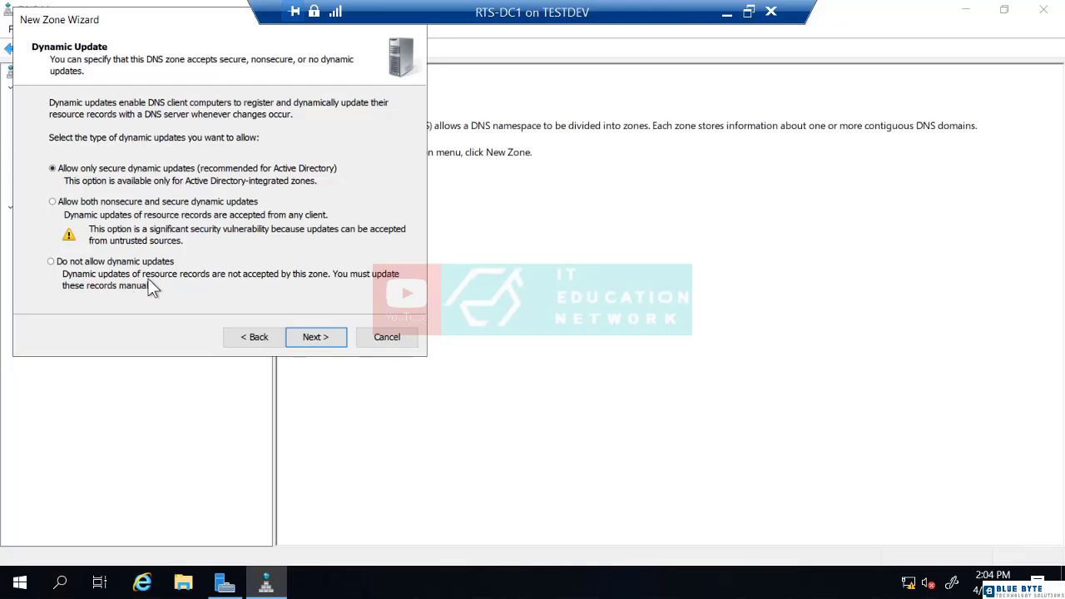
{"action": "left_click", "coordinate": [313, 337]}
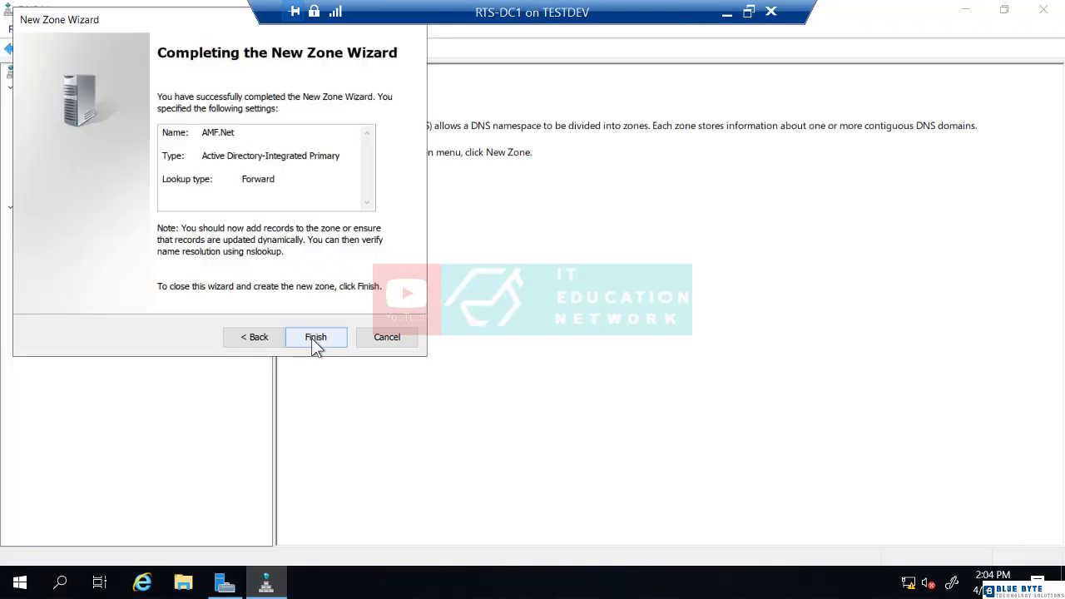
{"action": "left_click", "coordinate": [314, 338]}
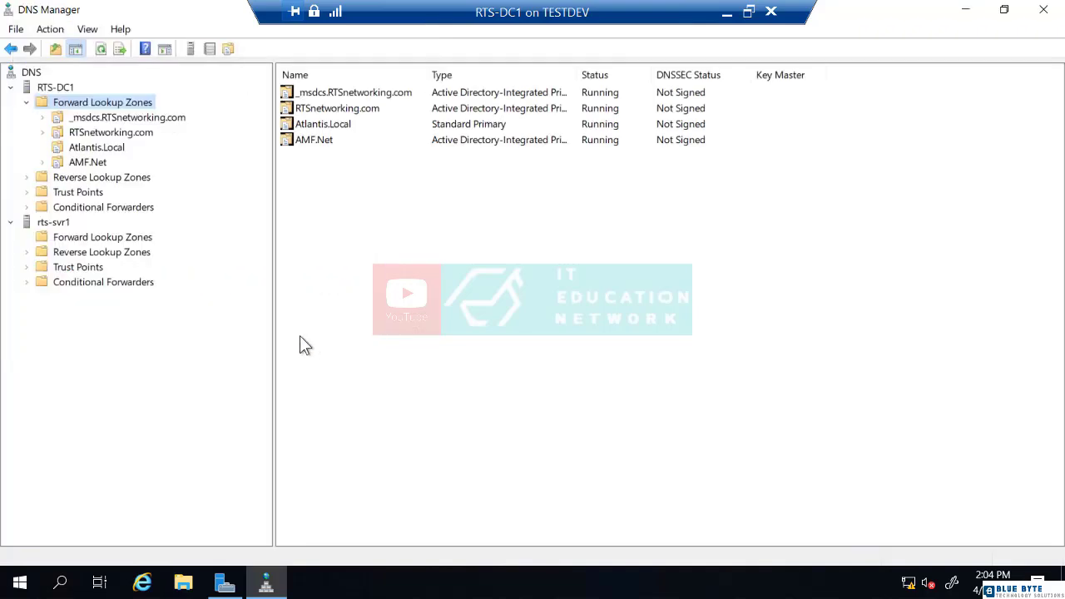
Step: Convert the AMF.Net zone to a standard primary zone that is not stored in Active Directory, and save its properties
{"action": "left_click", "coordinate": [88, 163]}
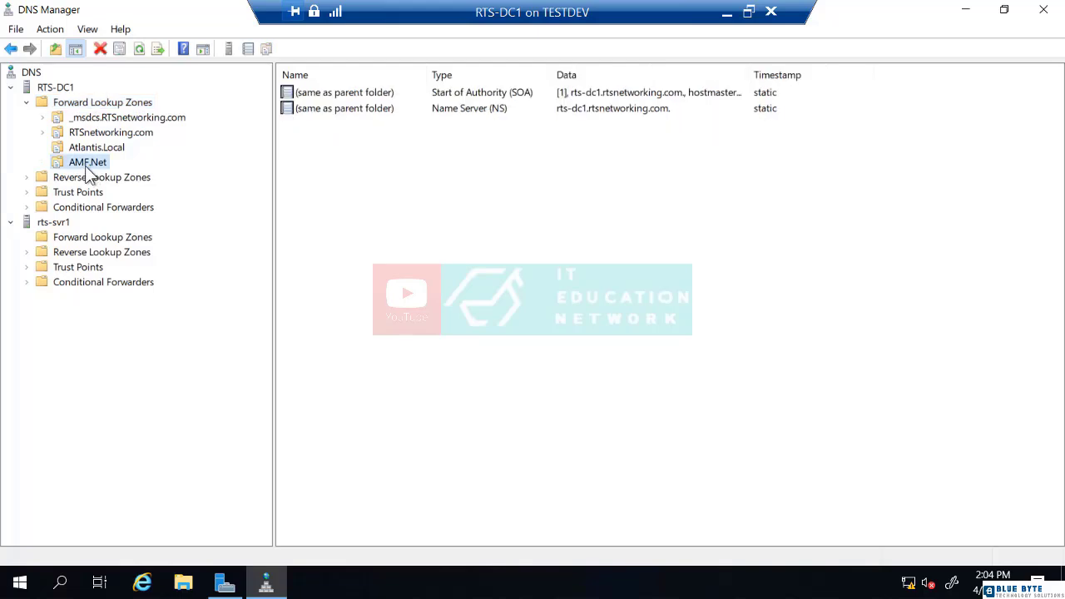
{"action": "right_click", "coordinate": [88, 171]}
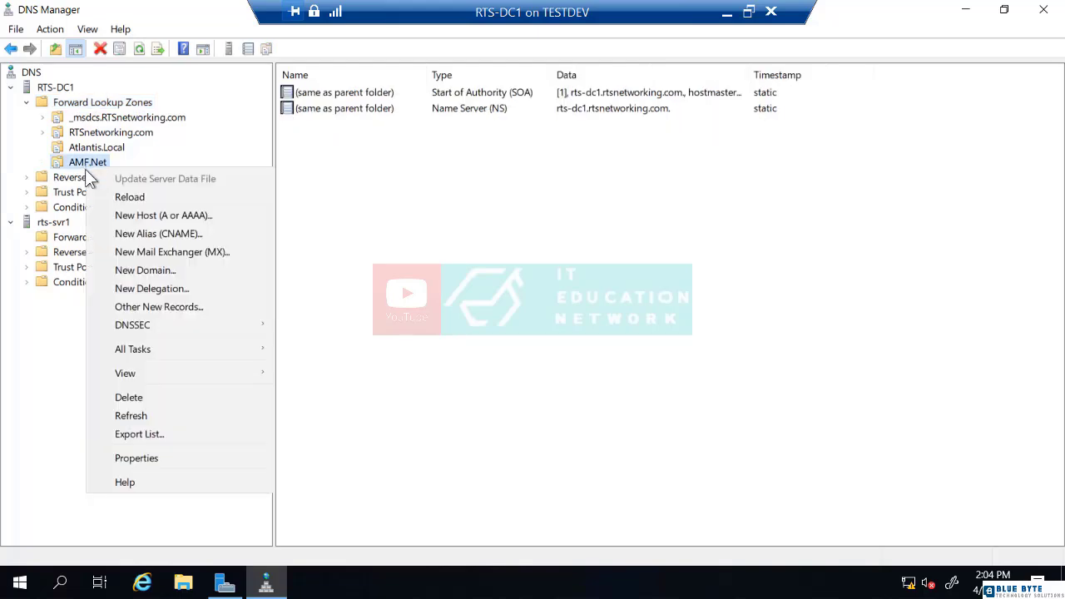
{"action": "left_click", "coordinate": [125, 458]}
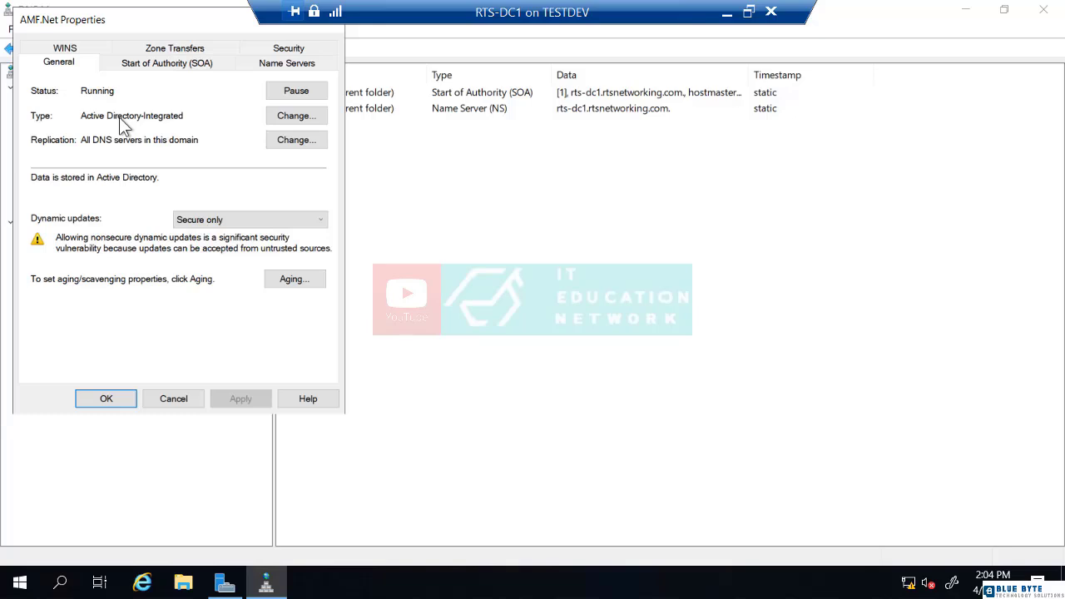
{"action": "left_click", "coordinate": [287, 115]}
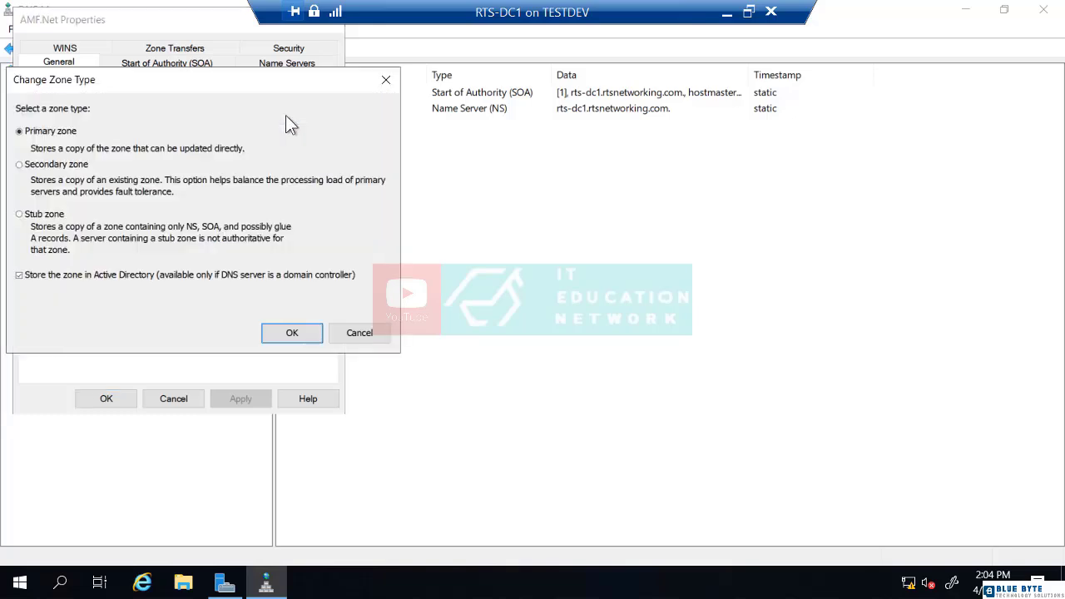
{"action": "left_click", "coordinate": [19, 276]}
{"action": "left_click", "coordinate": [292, 334]}
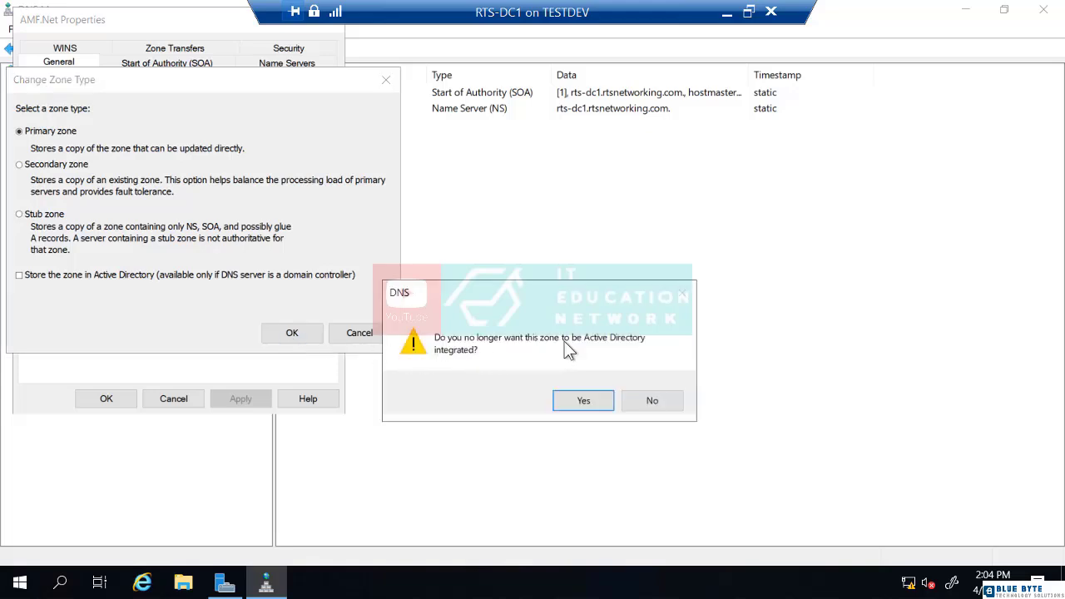
{"action": "left_click", "coordinate": [584, 400]}
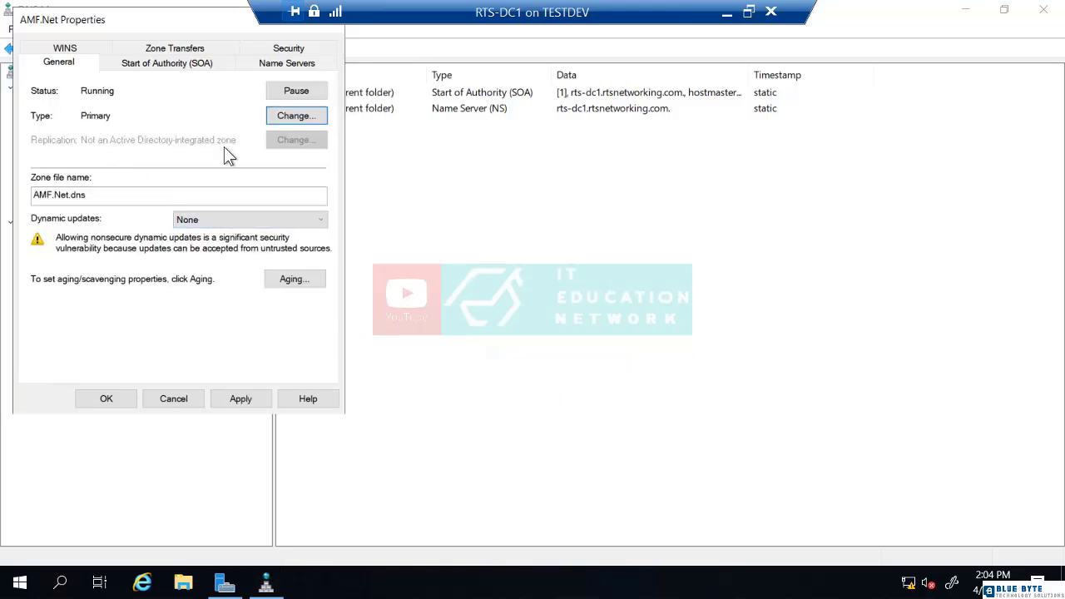
{"action": "left_click", "coordinate": [105, 402]}
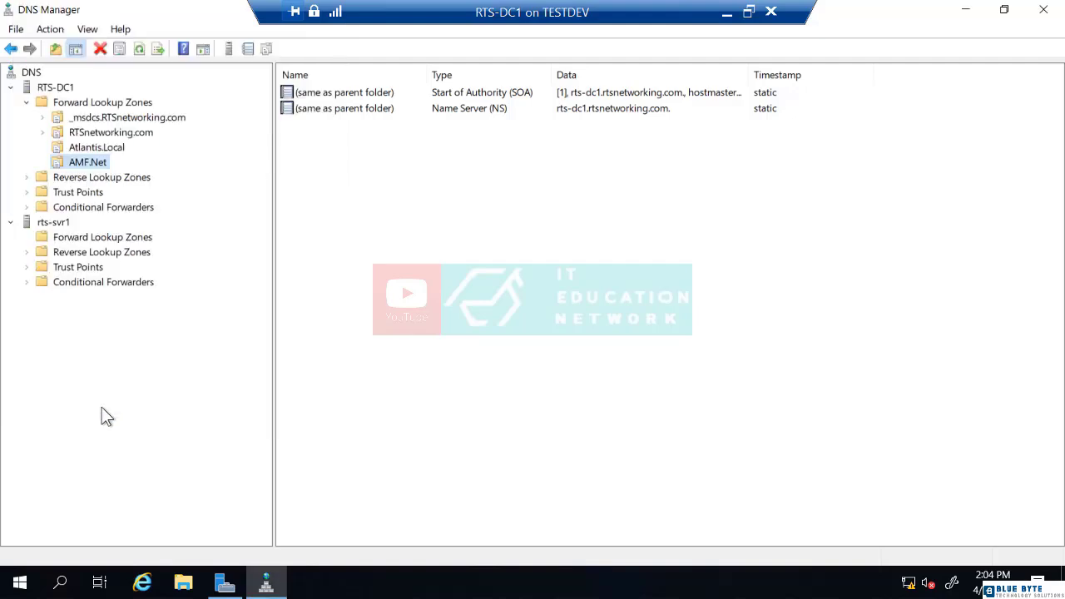
Step: Change the Atlantis.Local zone on RTS-DC1 to a primary zone stored in Active Directory
{"action": "left_click", "coordinate": [92, 150]}
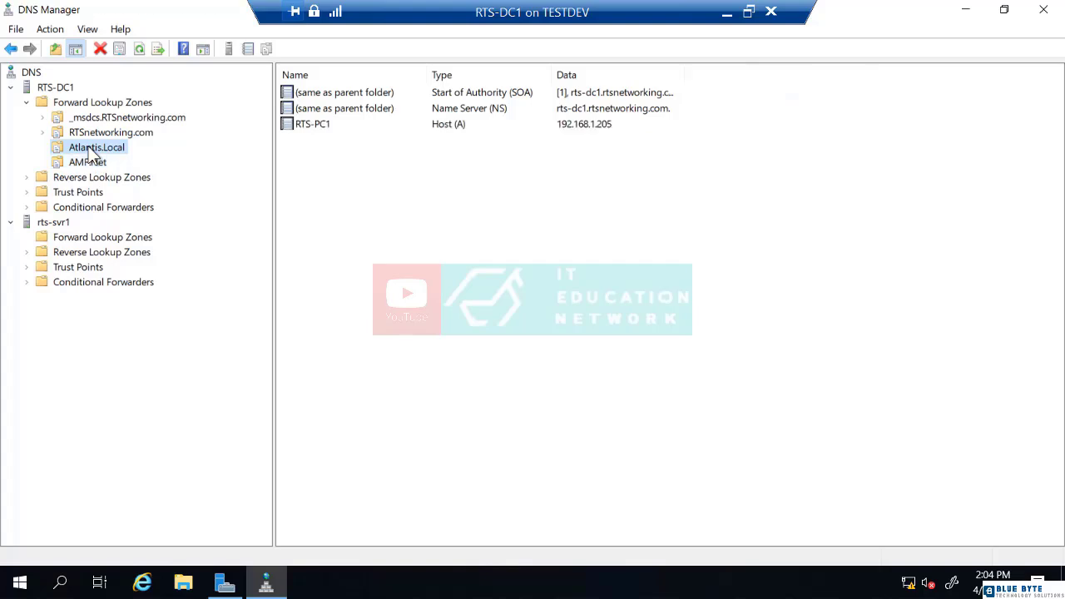
{"action": "right_click", "coordinate": [92, 151]}
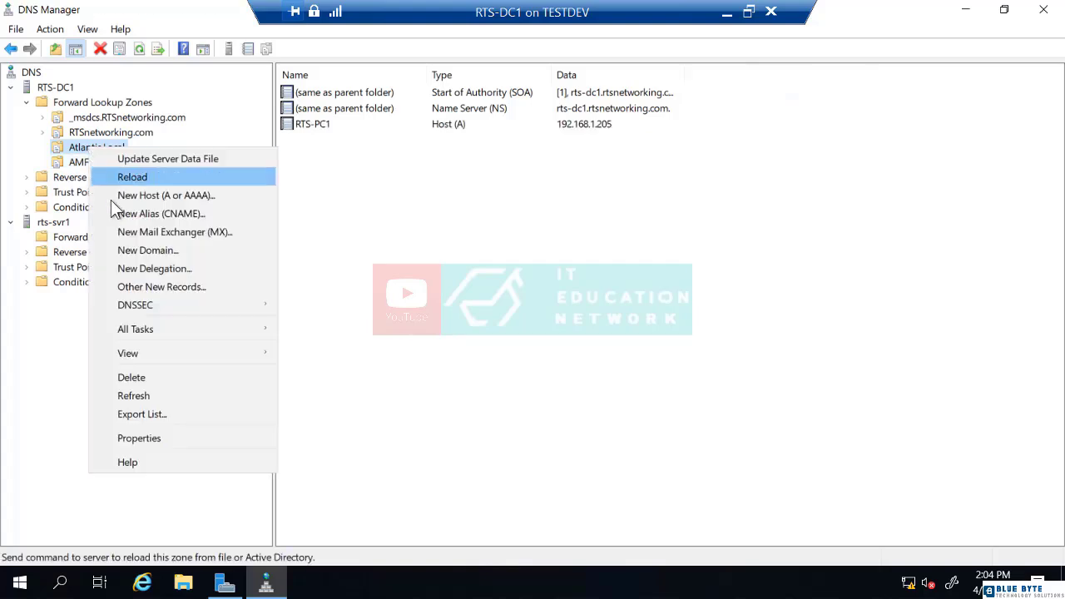
{"action": "left_click", "coordinate": [136, 440]}
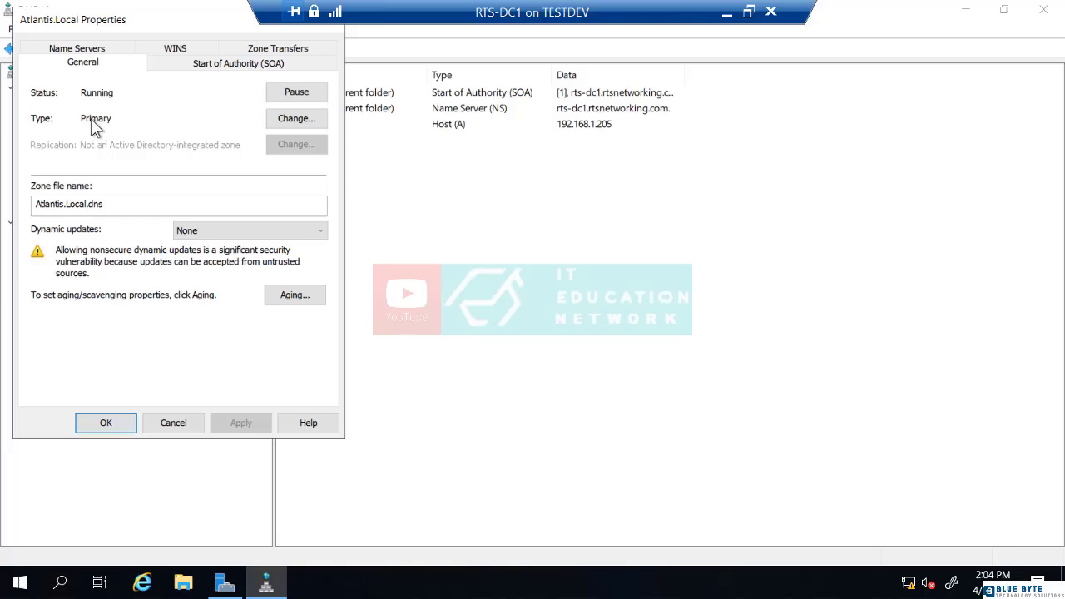
{"action": "left_click", "coordinate": [292, 120]}
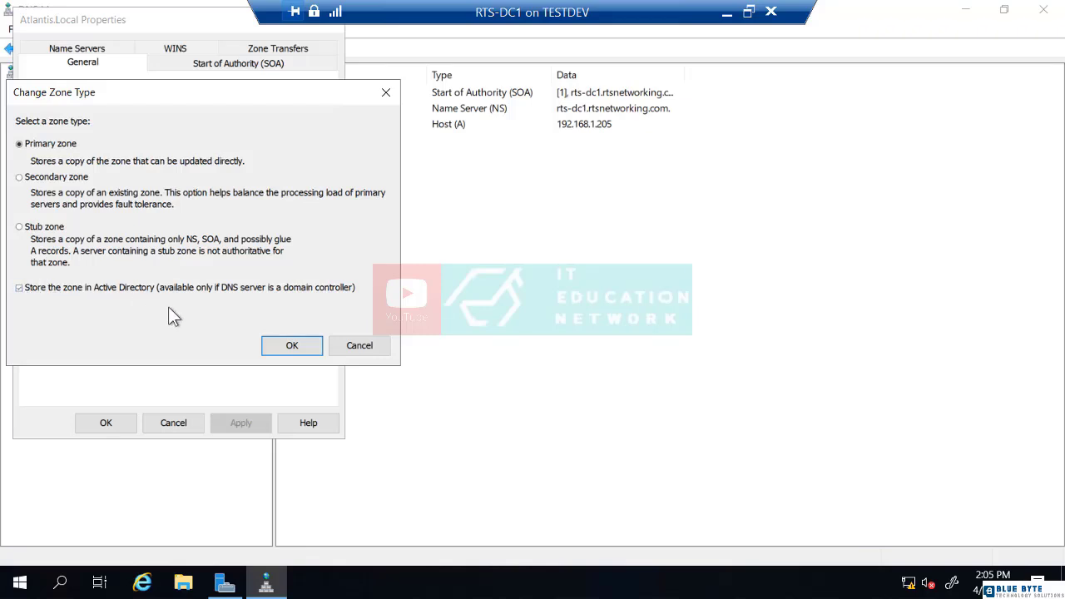
{"action": "left_click", "coordinate": [291, 347]}
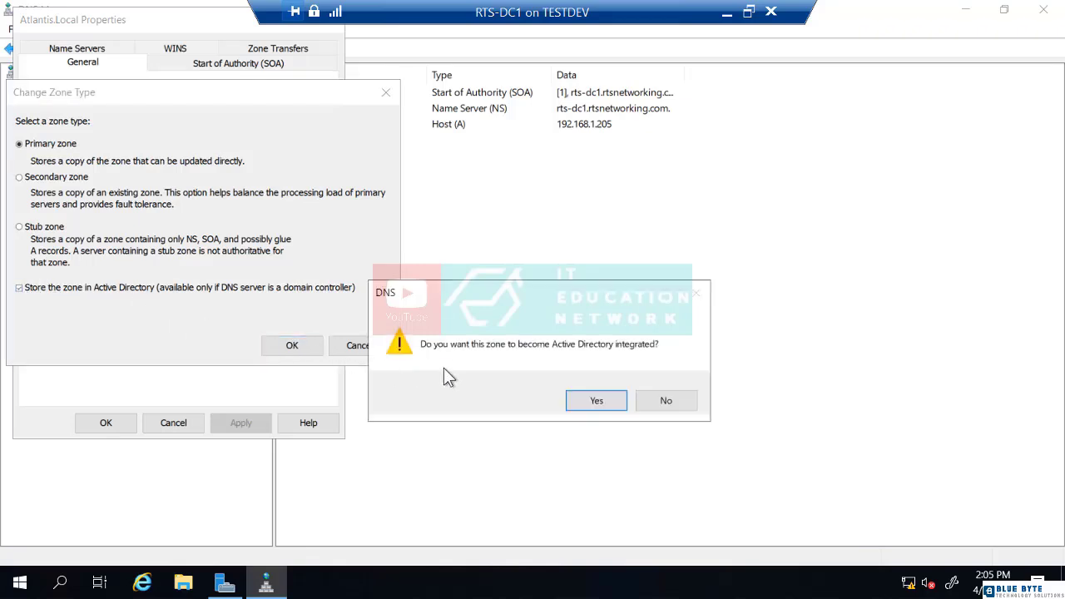
{"action": "left_click", "coordinate": [596, 402]}
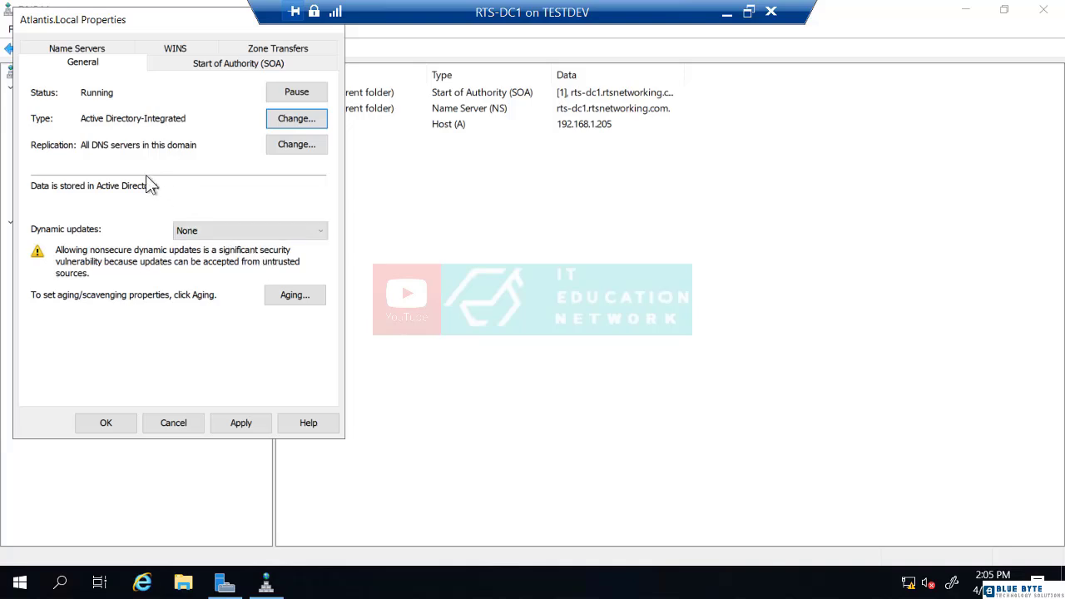
Step: Accept Atlantis.Local's replication to all DNS servers in this domain and save its properties with dynamic updates set to None
{"action": "left_click", "coordinate": [292, 147]}
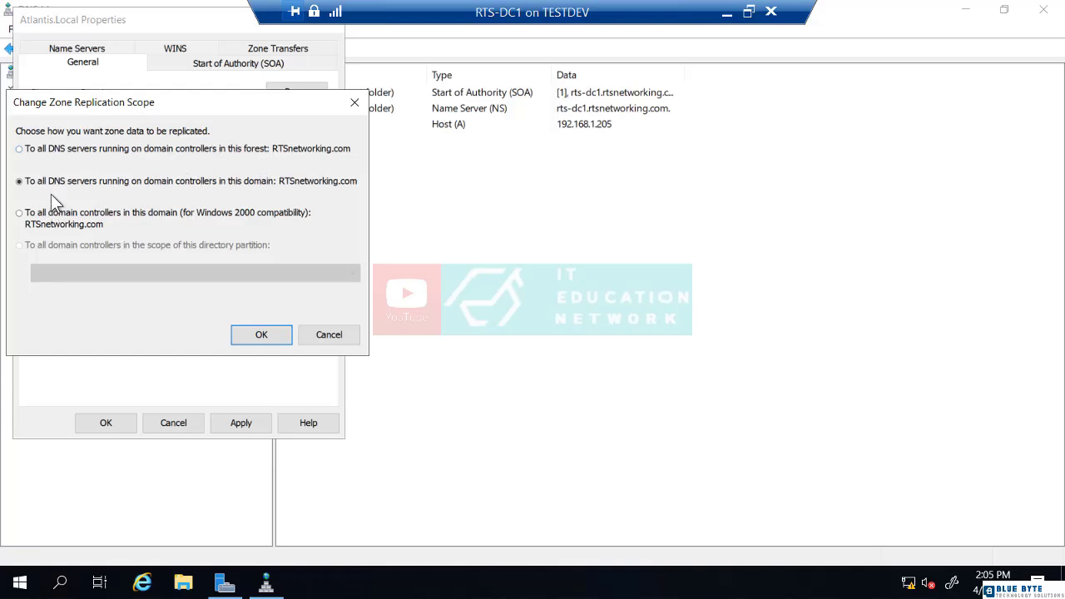
{"action": "left_click", "coordinate": [258, 336]}
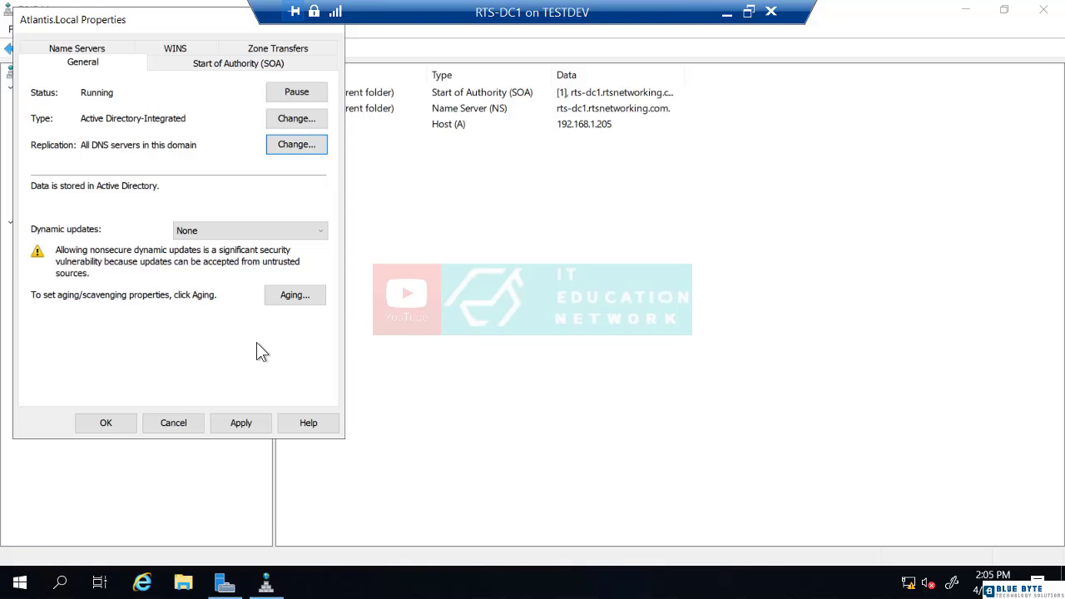
{"action": "left_click", "coordinate": [242, 231]}
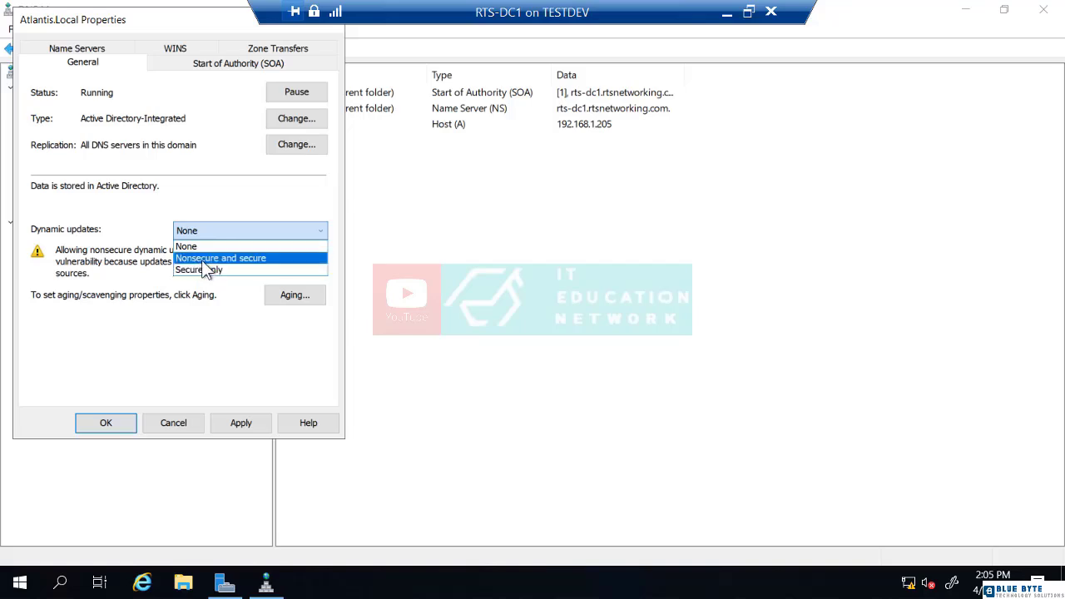
{"action": "left_click", "coordinate": [157, 371]}
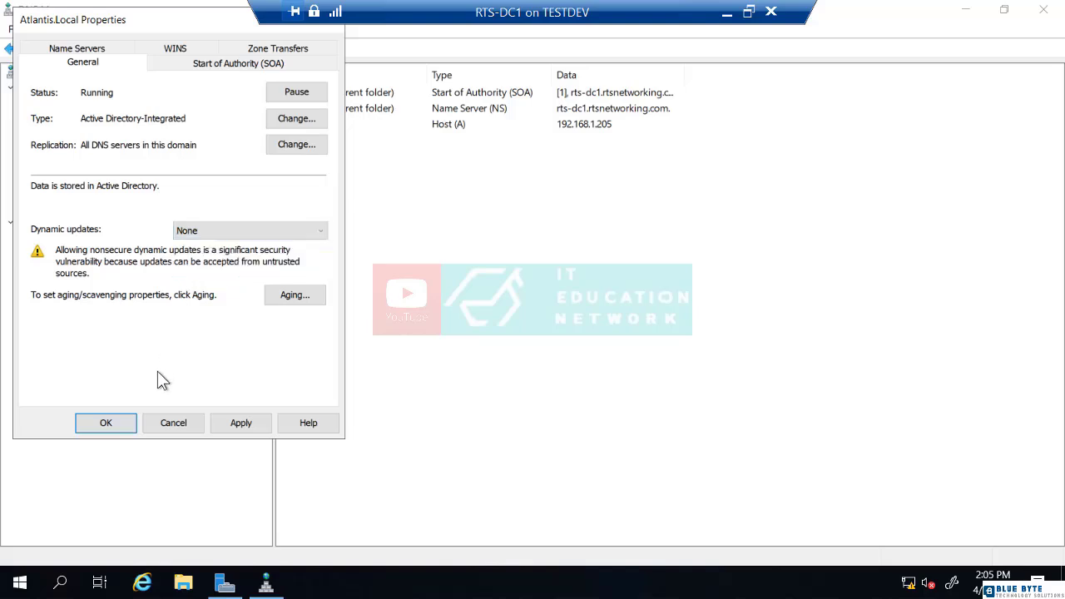
{"action": "left_click", "coordinate": [121, 424]}
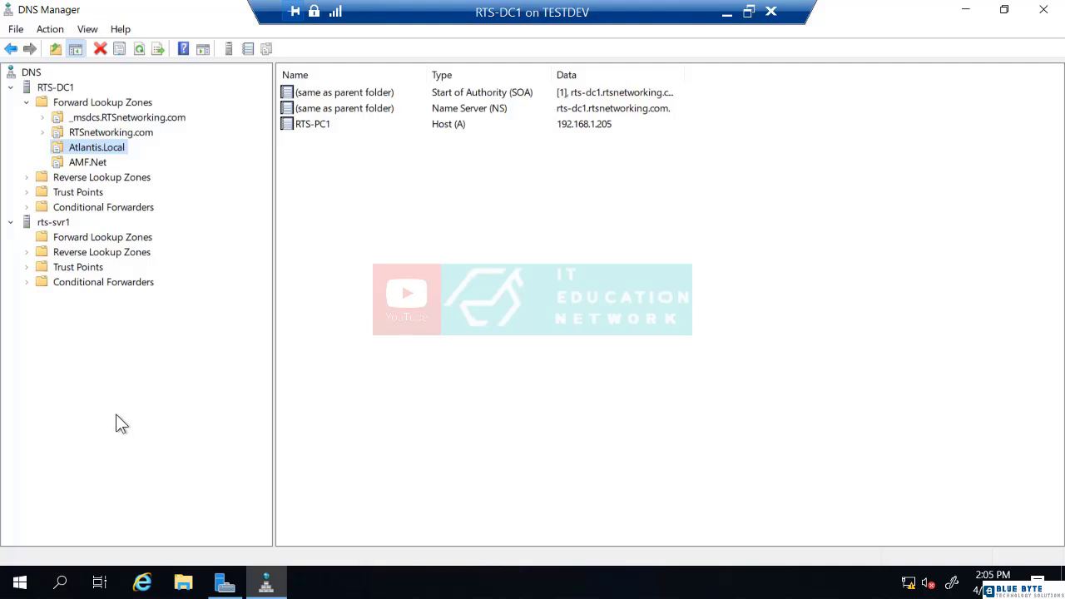
Step: Delete the Atlantis.Local zone from both the RTS-DC1 server and Active Directory
{"action": "right_click", "coordinate": [93, 149]}
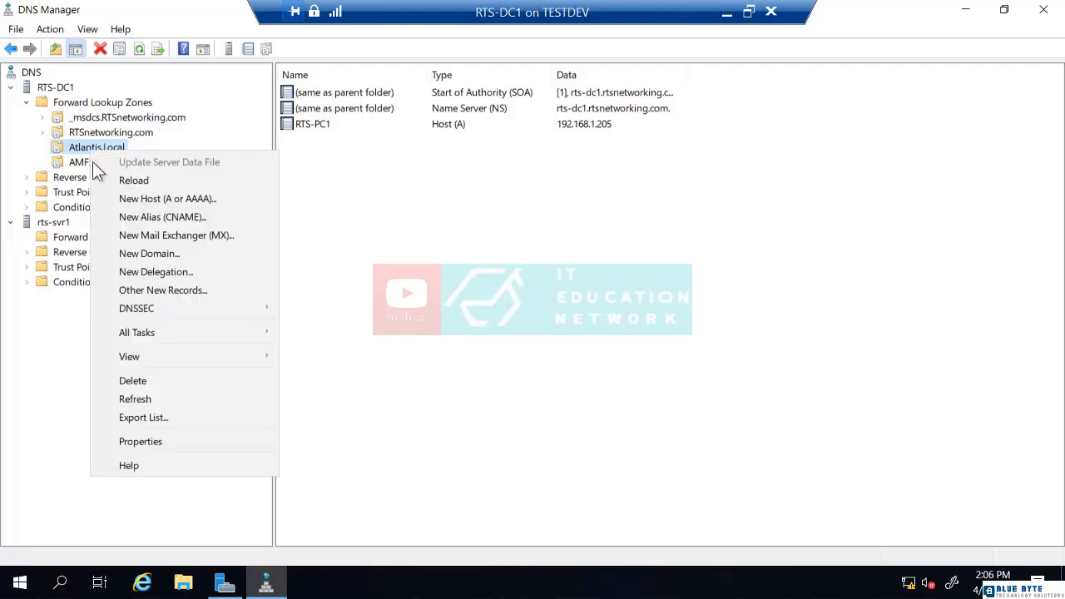
{"action": "left_click", "coordinate": [125, 380]}
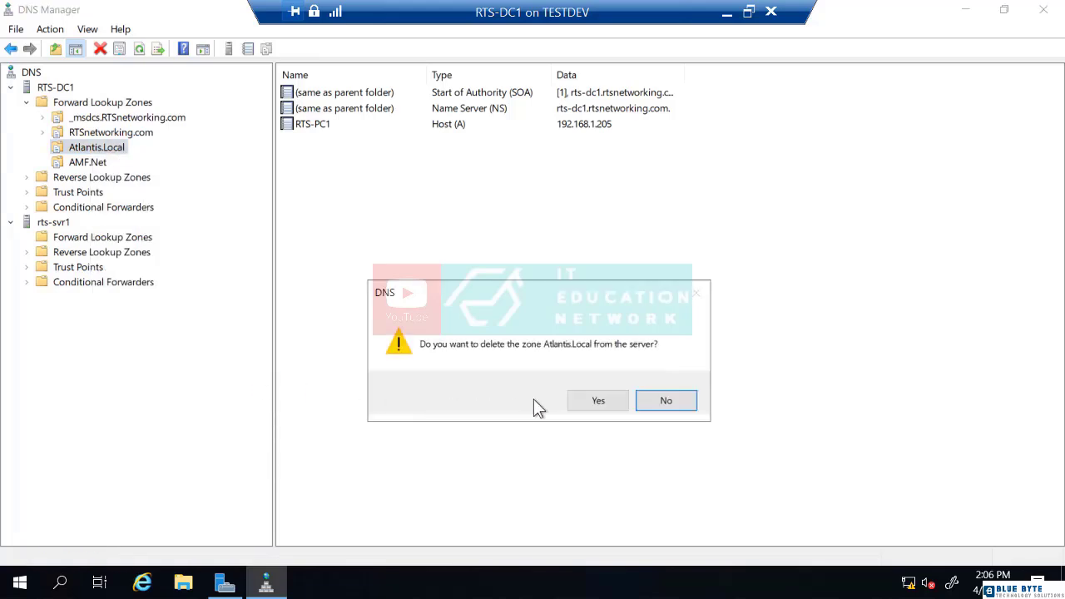
{"action": "left_click", "coordinate": [594, 403]}
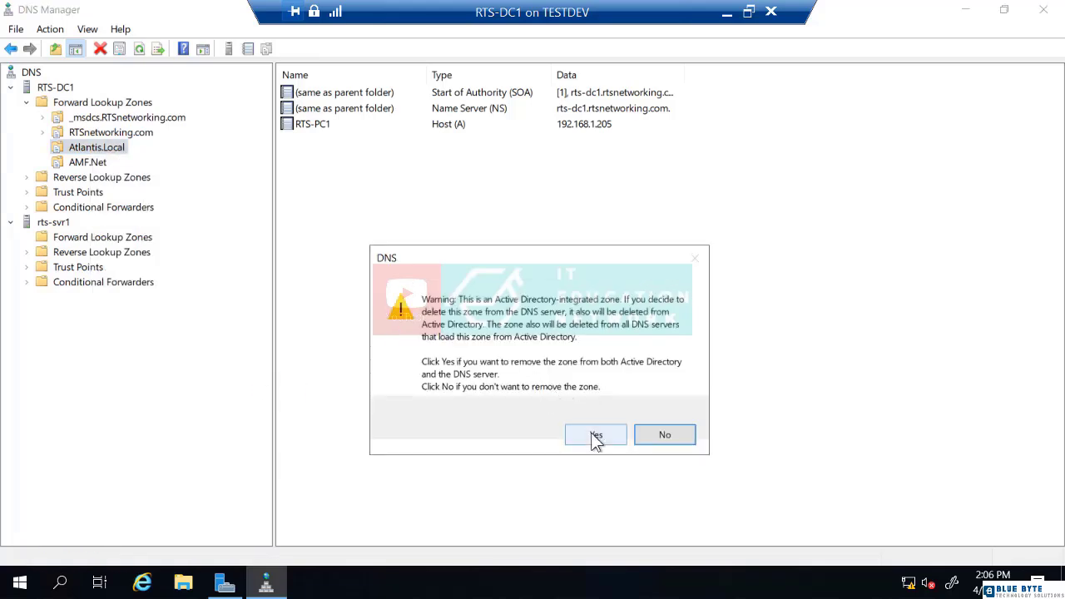
{"action": "left_click", "coordinate": [594, 434]}
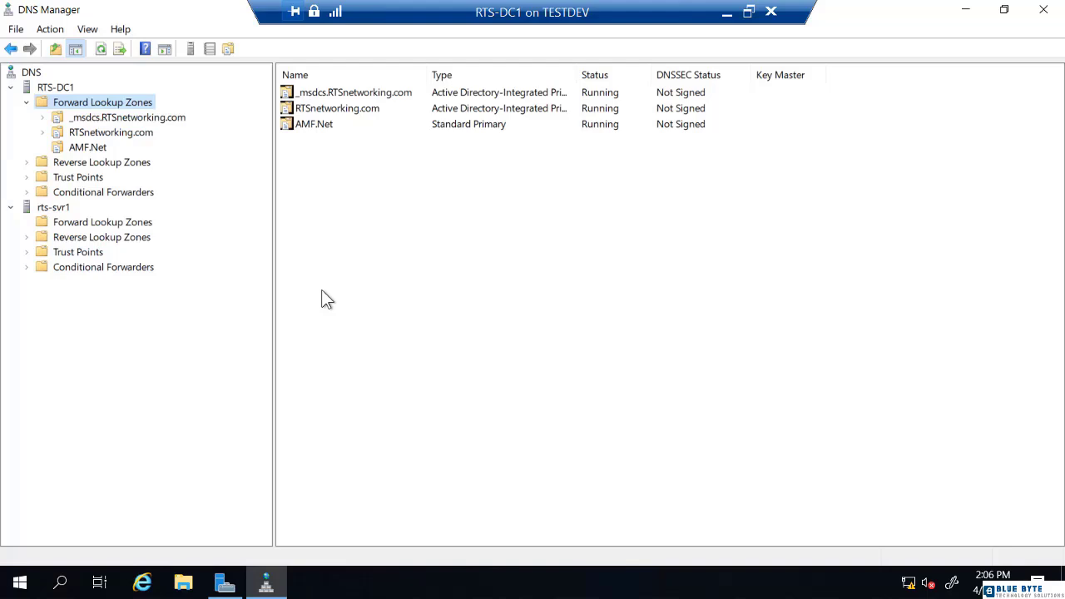
Step: Delete the AMF.Net forward lookup zone from RTS-DC1
{"action": "right_click", "coordinate": [88, 150]}
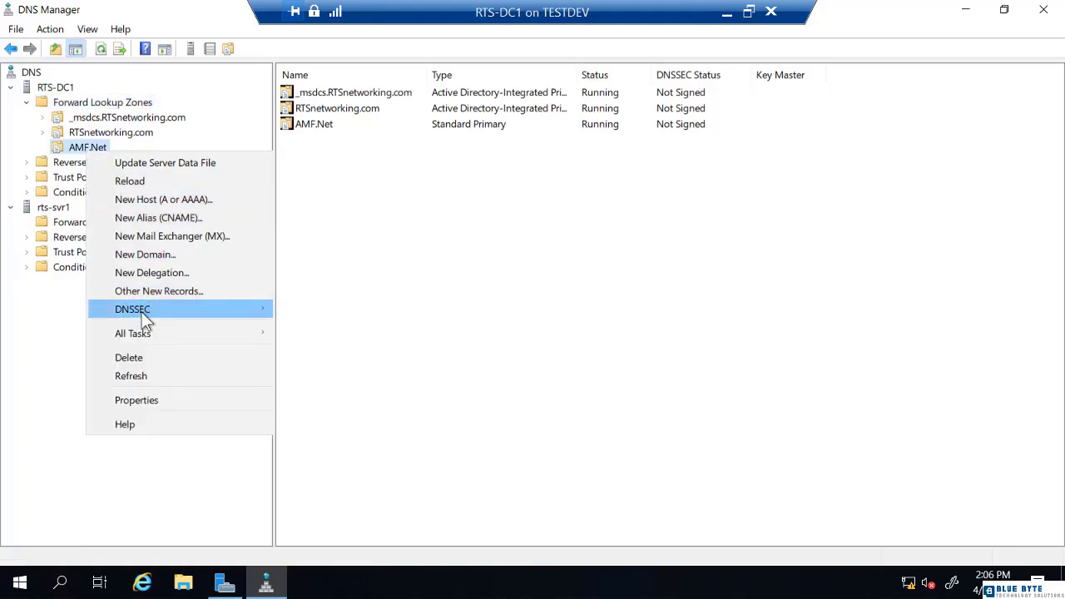
{"action": "left_click", "coordinate": [137, 358]}
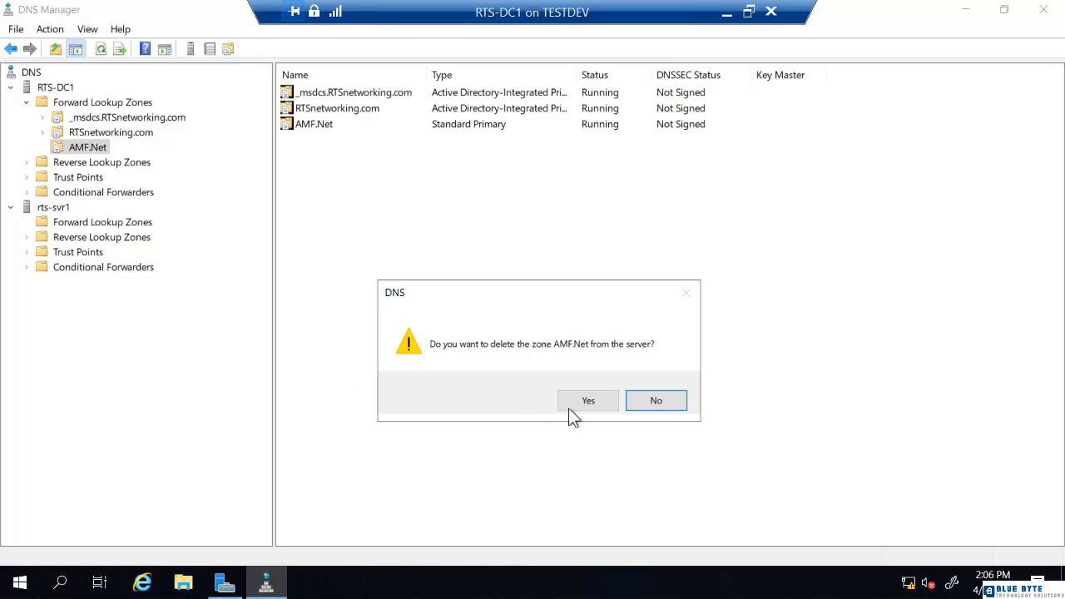
{"action": "left_click", "coordinate": [583, 403]}
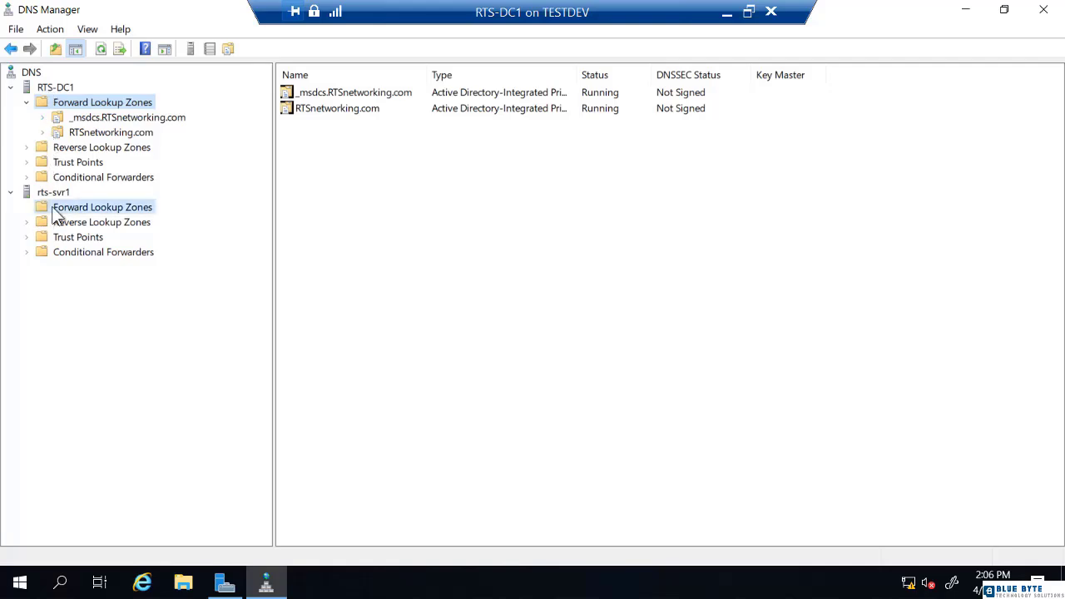
Step: Refresh the forward lookup zones of rts-svr1 and check the general properties of its Atlantis.local zone
{"action": "left_click", "coordinate": [55, 211]}
{"action": "left_click", "coordinate": [102, 49]}
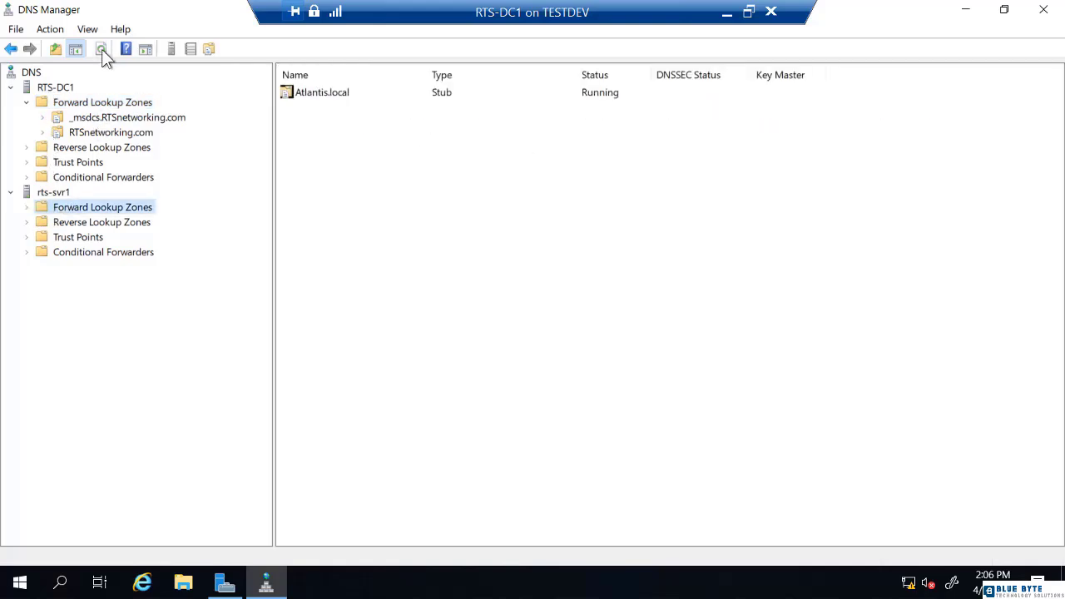
{"action": "left_click", "coordinate": [29, 210]}
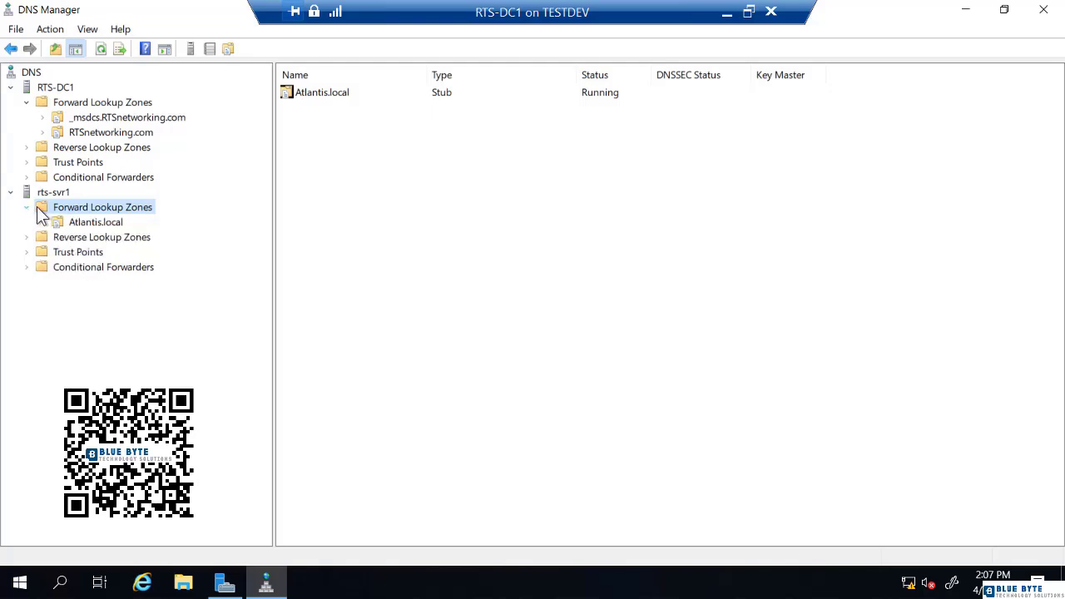
{"action": "right_click", "coordinate": [88, 229]}
{"action": "left_click", "coordinate": [120, 358]}
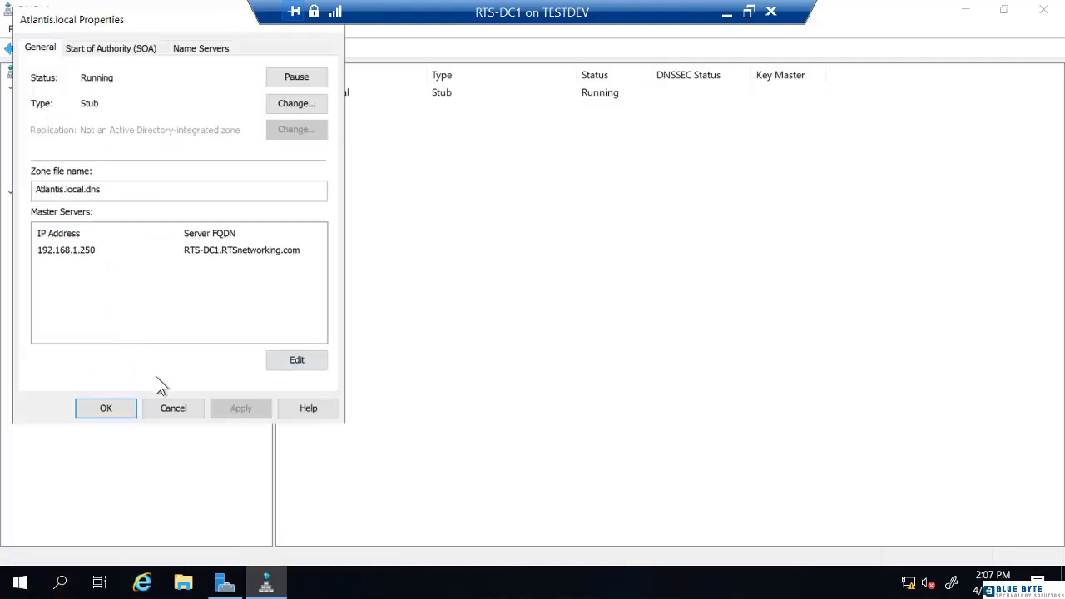
{"action": "left_click", "coordinate": [168, 406]}
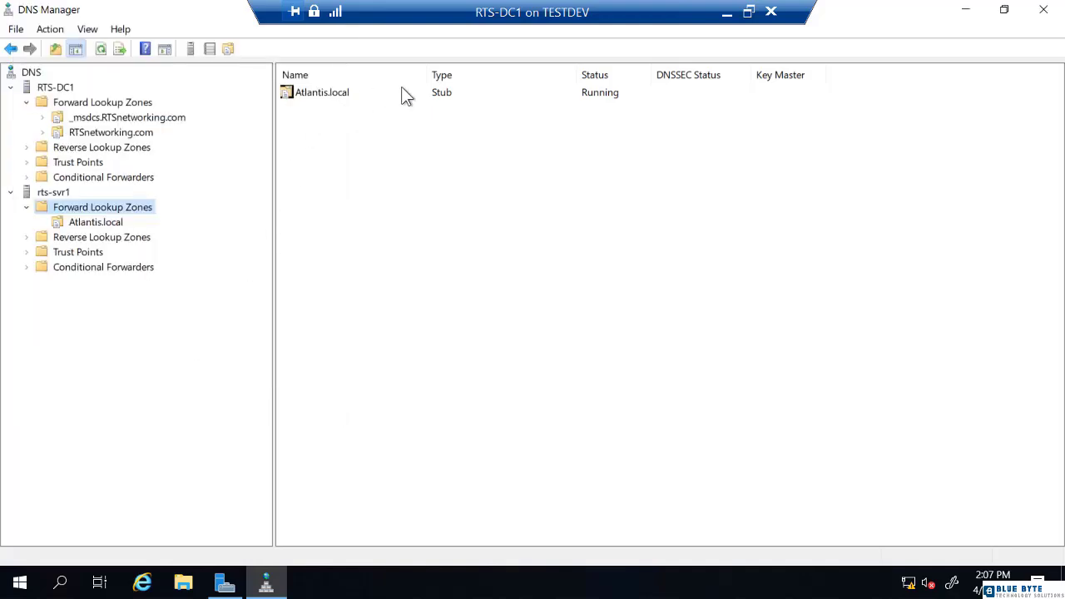
Step: Delete the Atlantis.local stub zone from rts-svr1
{"action": "right_click", "coordinate": [104, 236]}
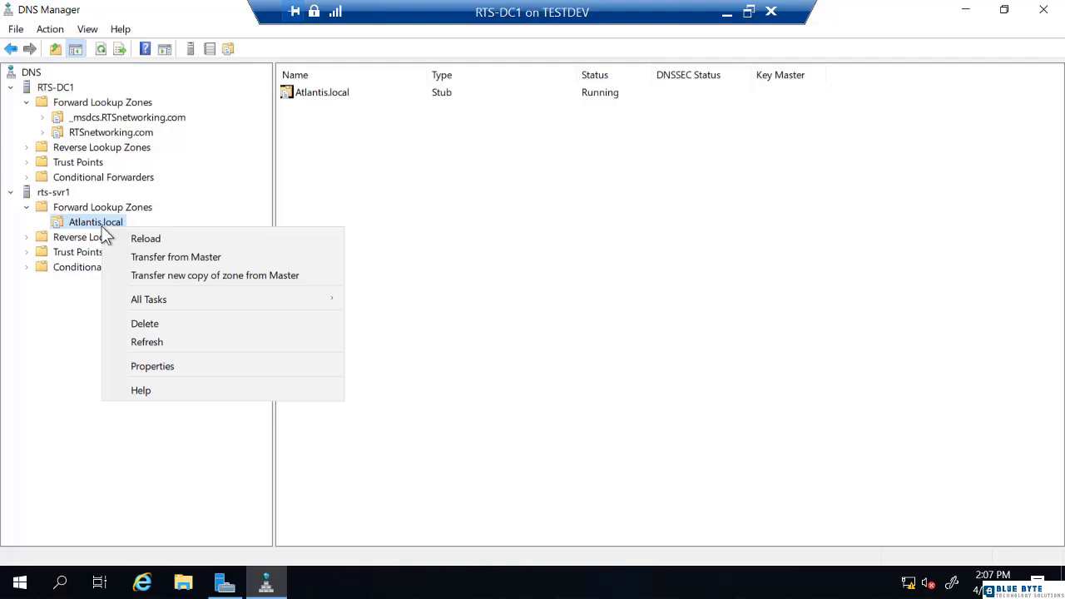
{"action": "left_click", "coordinate": [148, 324]}
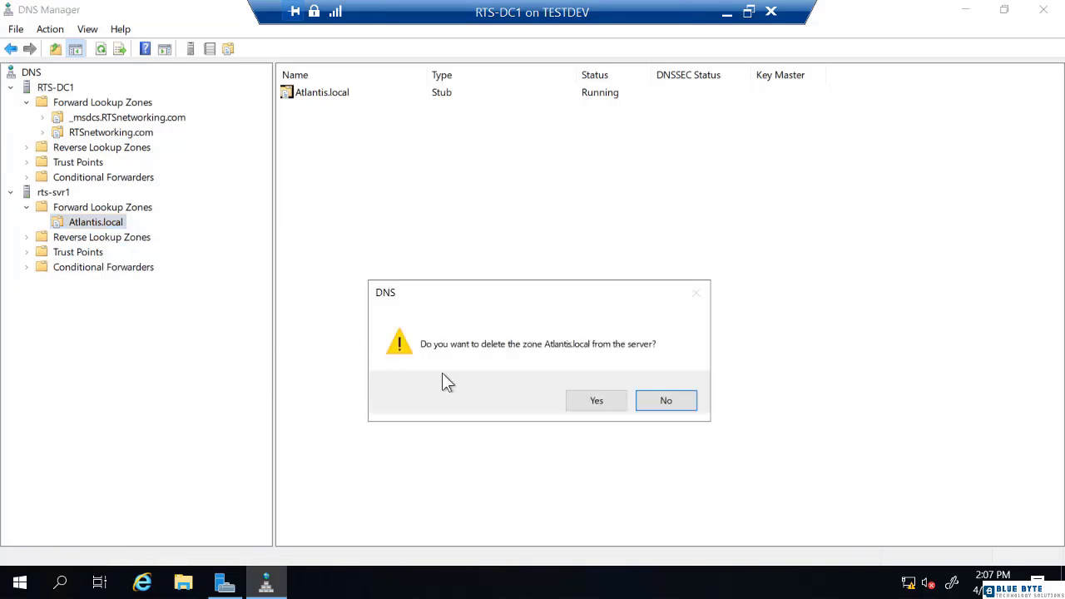
{"action": "left_click", "coordinate": [589, 403]}
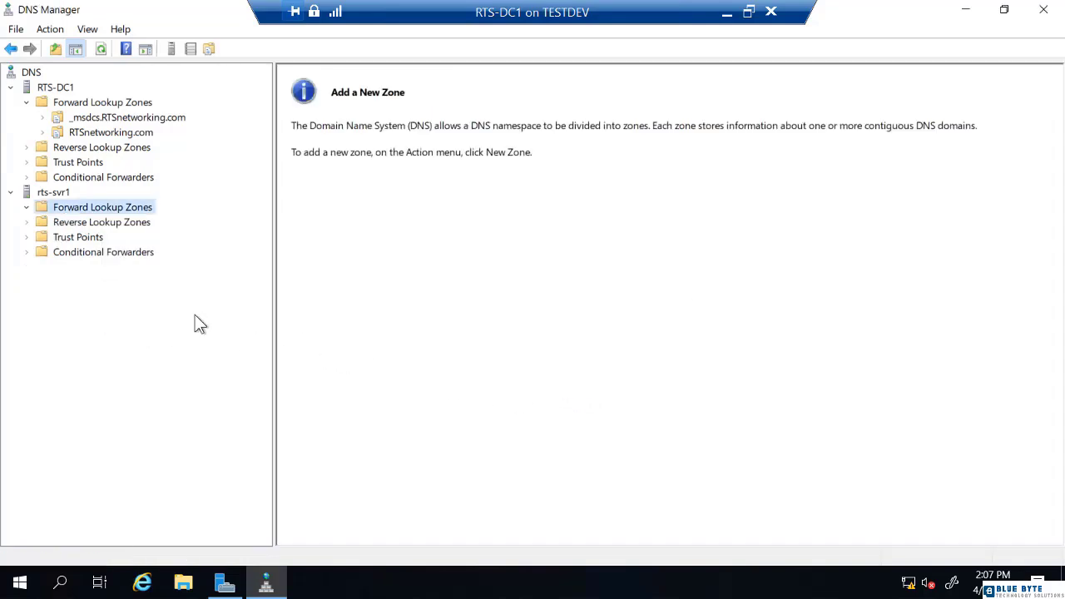